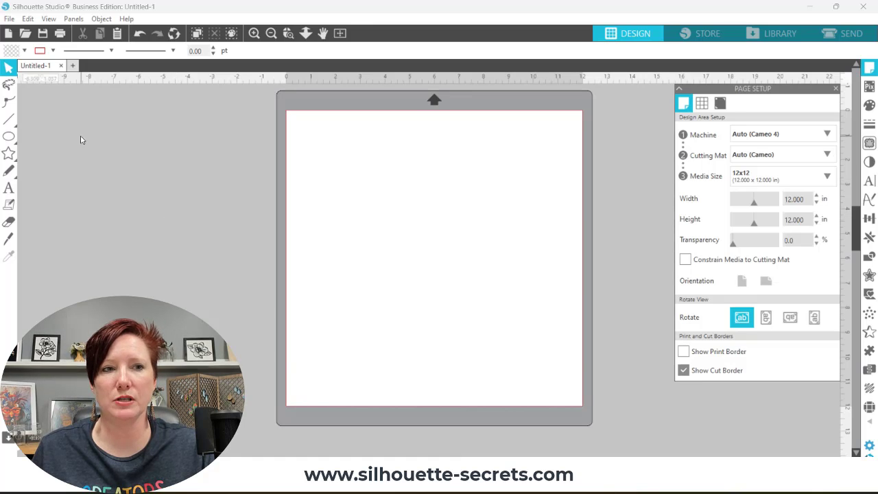
Draw an 8.520 in circle with the Ellipse tool and nudge it slightly left and down.
{"action": "mouse_move", "coordinate": [8, 139]}
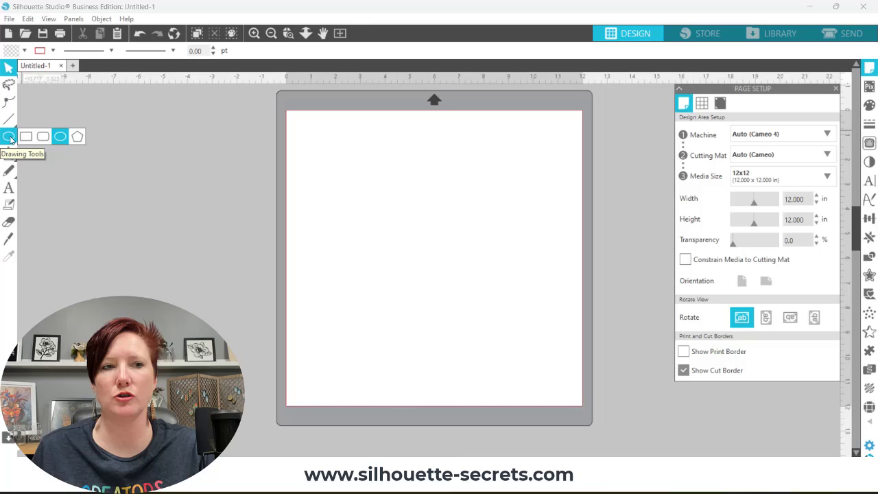
{"action": "left_click", "coordinate": [61, 137]}
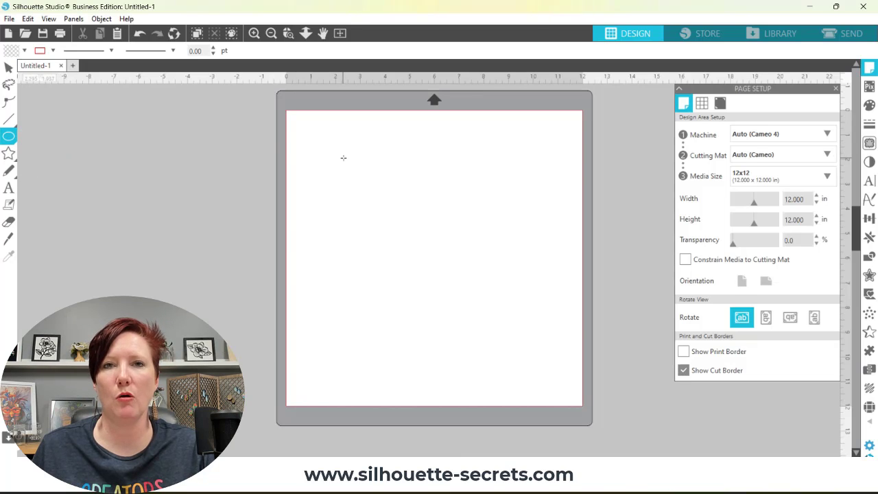
{"action": "left_click_drag", "start_coordinate": [336, 145], "coordinate": [542, 367]}
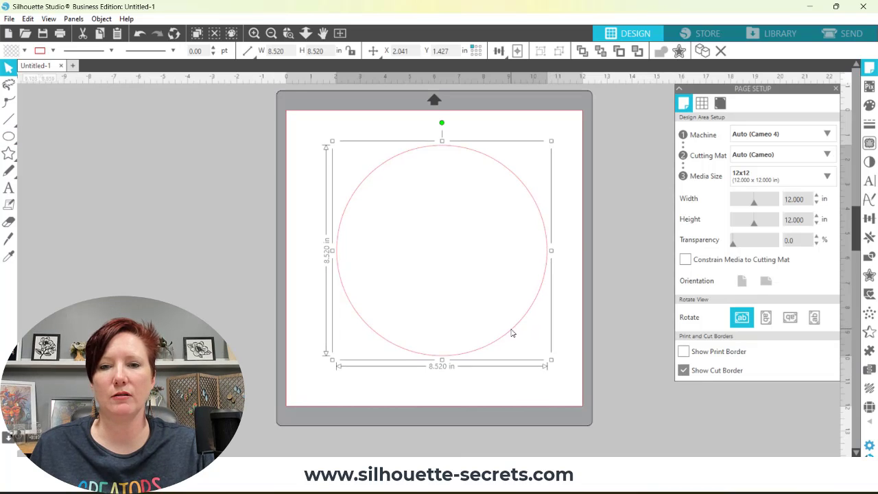
{"action": "left_click_drag", "start_coordinate": [512, 331], "coordinate": [507, 336]}
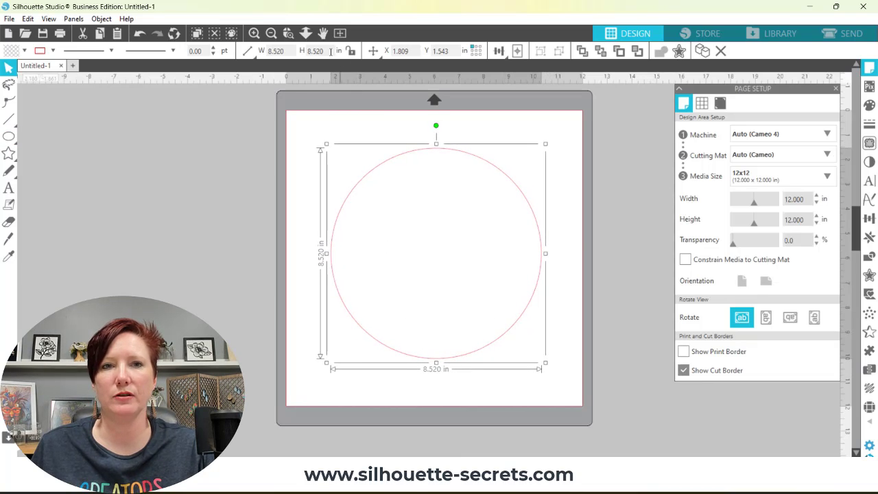
{"action": "key", "text": "i"}
{"action": "key", "text": "v"}
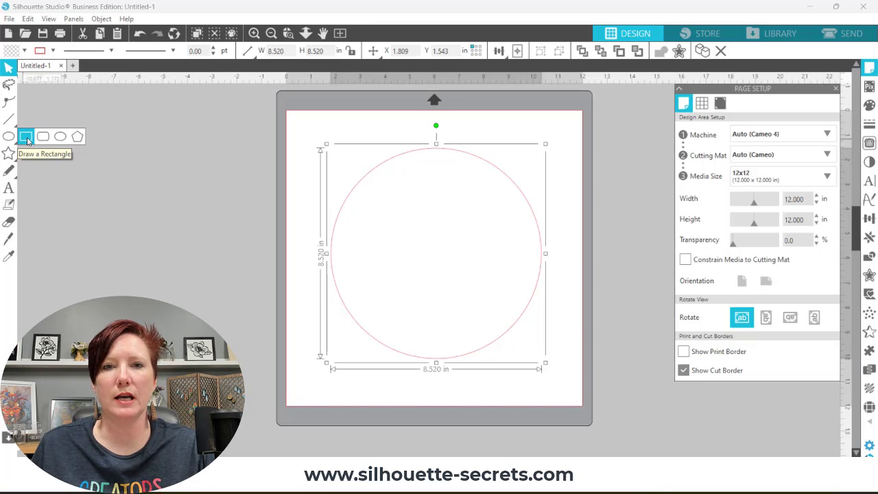
Draw a small 0.810 x 0.347 in rectangle and rotate it to 315° via Transform > Rotate.
{"action": "left_click", "coordinate": [26, 139]}
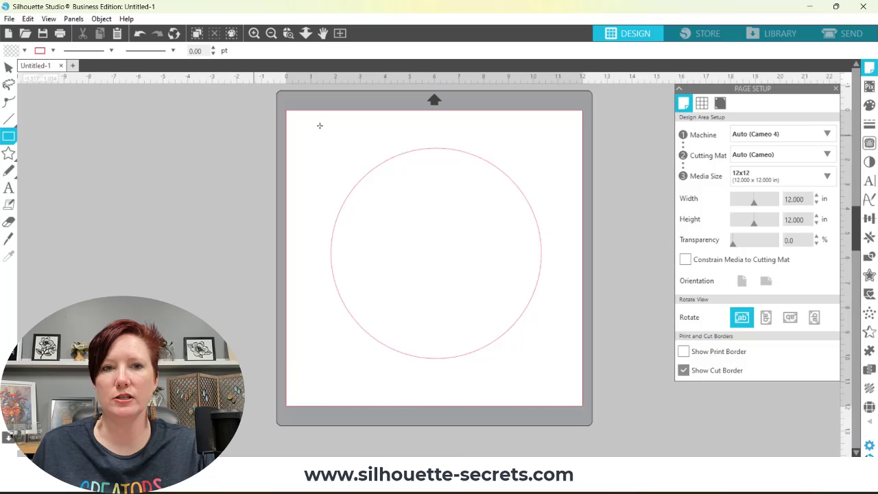
{"action": "left_click_drag", "start_coordinate": [329, 131], "coordinate": [349, 140]}
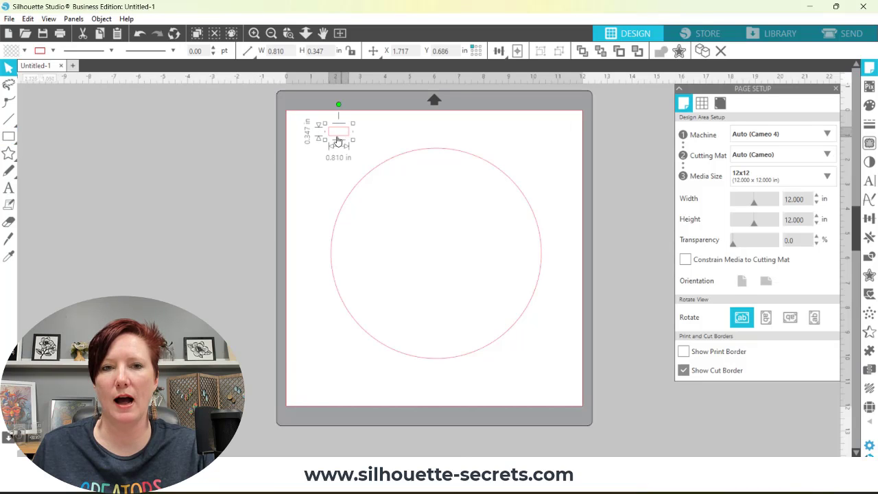
{"action": "left_click", "coordinate": [870, 220]}
{"action": "left_click", "coordinate": [720, 102]}
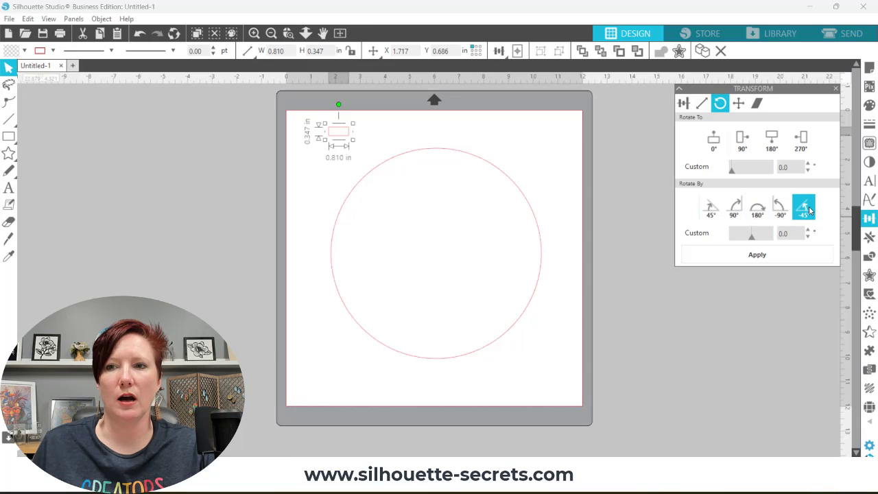
{"action": "left_click", "coordinate": [709, 210]}
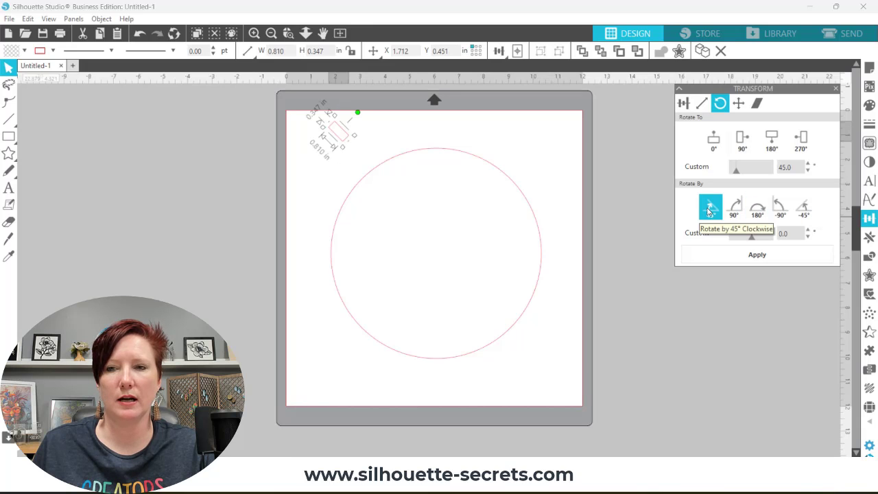
{"action": "left_click", "coordinate": [807, 213]}
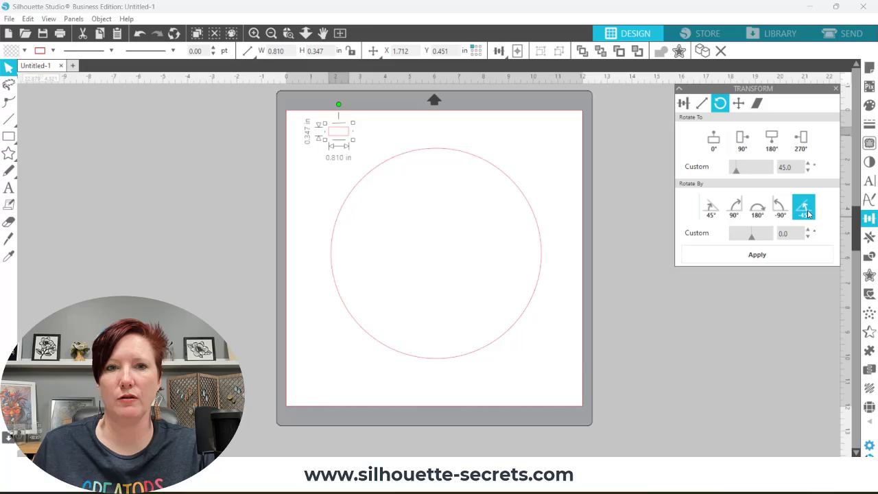
{"action": "left_click", "coordinate": [807, 214]}
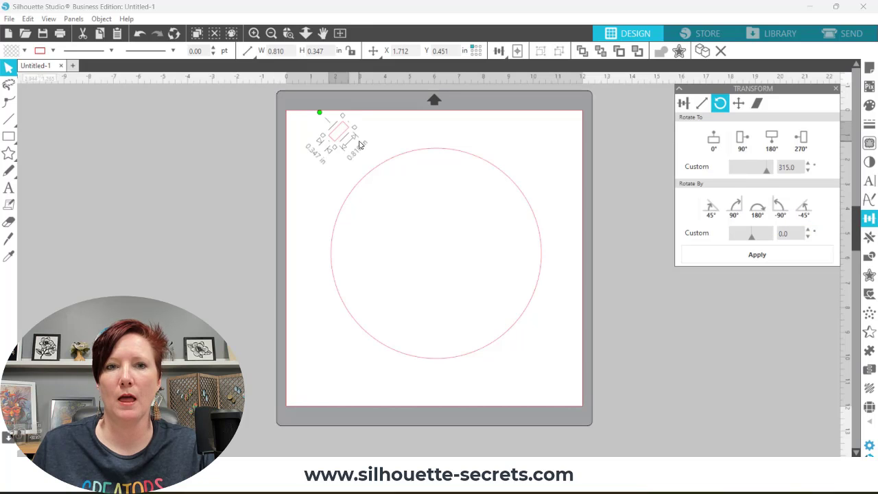
Move the tilted rectangle to the top right beside the circle and reselect it.
{"action": "left_click_drag", "start_coordinate": [360, 144], "coordinate": [529, 128]}
{"action": "left_click", "coordinate": [452, 142]}
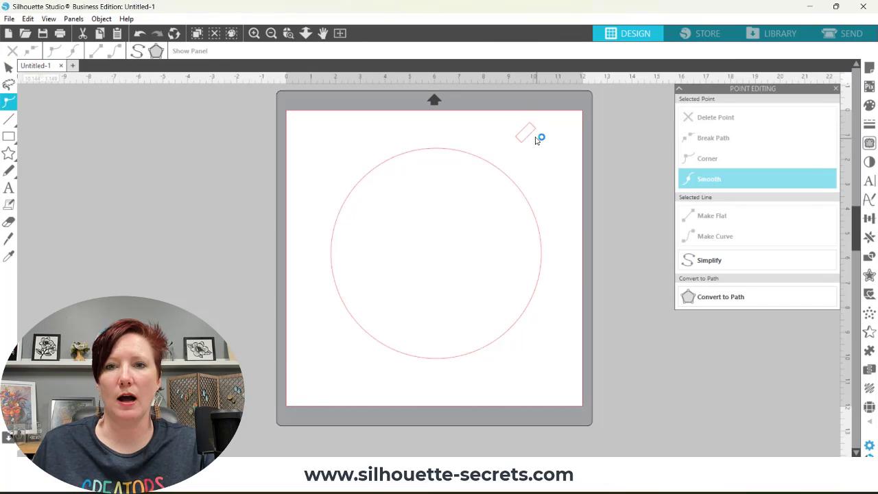
{"action": "left_click", "coordinate": [529, 138]}
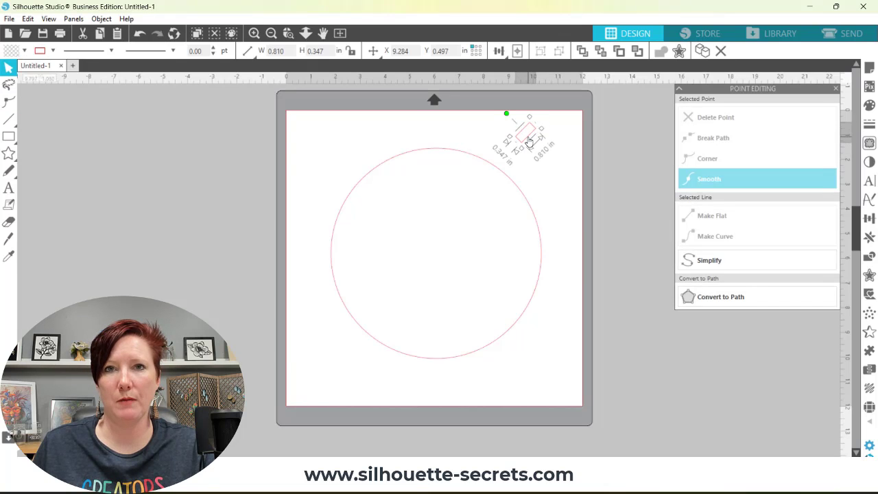
Attach the rectangle to the circle with Replicate > Object on Path, keeping 27 evenly spaced copies.
{"action": "left_click", "coordinate": [869, 237]}
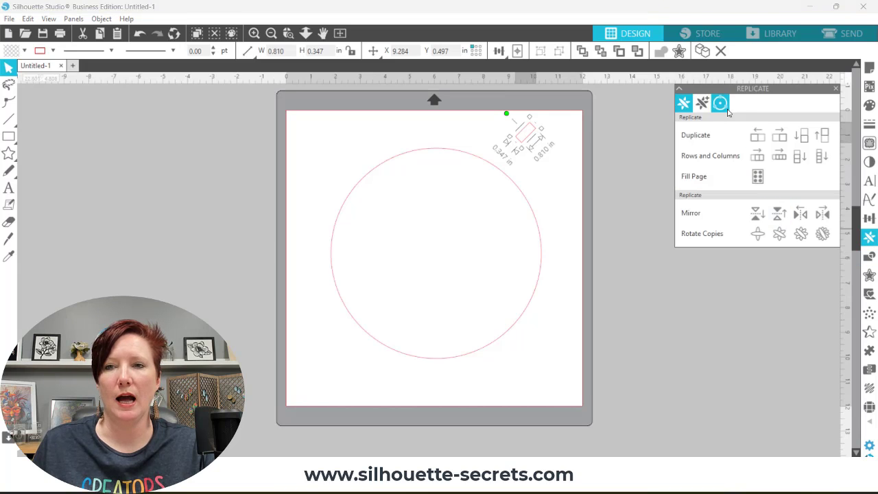
{"action": "left_click", "coordinate": [722, 104]}
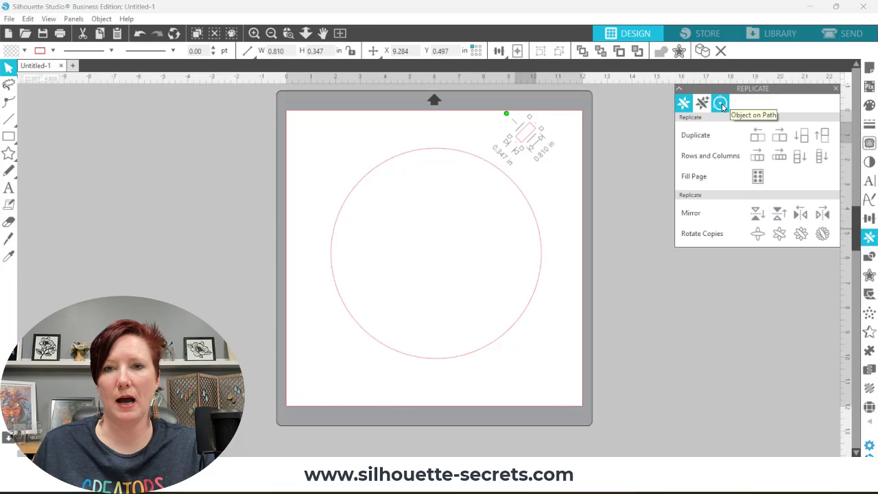
{"action": "left_click", "coordinate": [722, 104]}
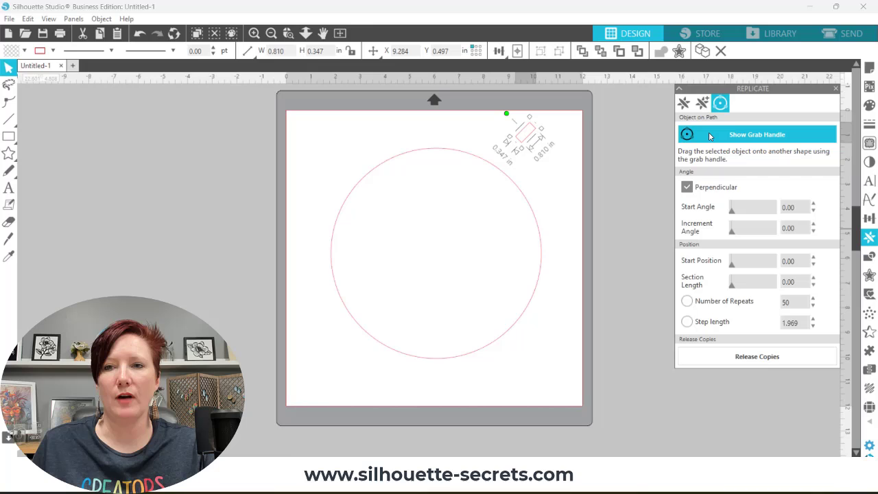
{"action": "left_click", "coordinate": [710, 134]}
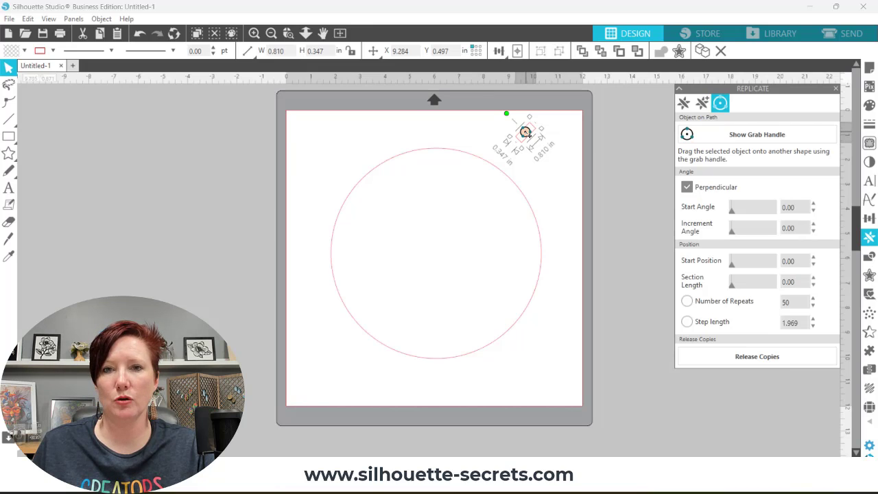
{"action": "left_click_drag", "start_coordinate": [527, 134], "coordinate": [492, 164]}
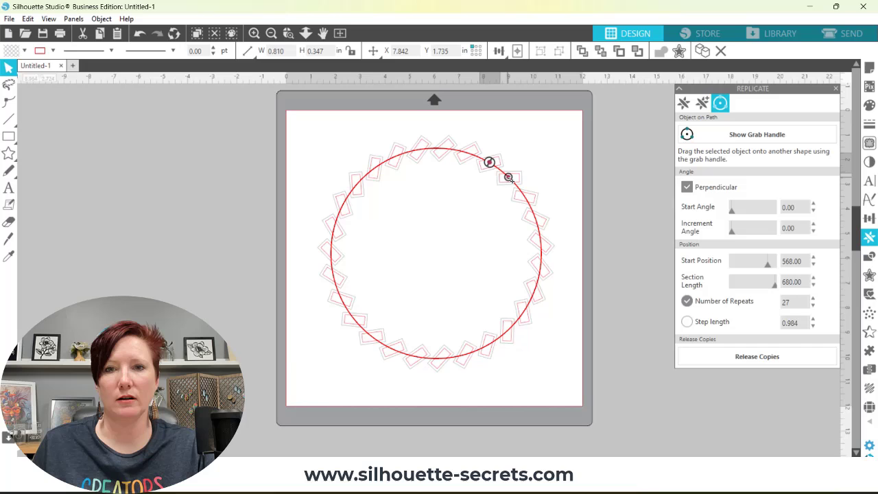
{"action": "mouse_move", "coordinate": [508, 177]}
{"action": "left_mouse_down"}
{"action": "mouse_move", "coordinate": [520, 191]}
{"action": "mouse_move", "coordinate": [513, 182]}
{"action": "left_mouse_up"}
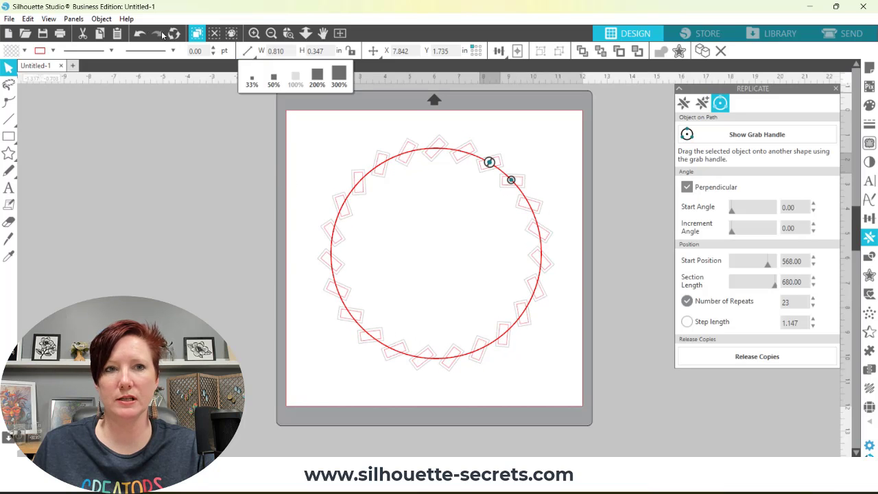
{"action": "left_click", "coordinate": [139, 34]}
{"action": "left_click", "coordinate": [139, 34]}
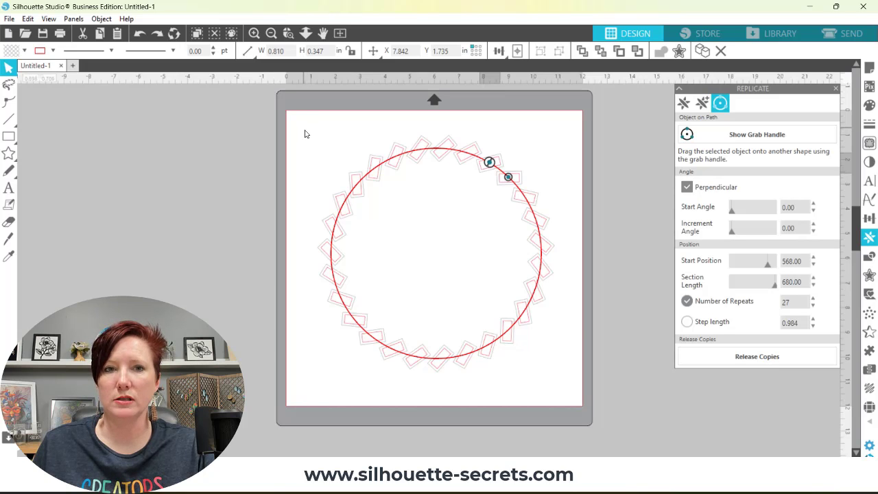
Select the circle and all rectangles, try Subtract All in the Modify panel, then undo it.
{"action": "left_click_drag", "start_coordinate": [307, 134], "coordinate": [565, 405]}
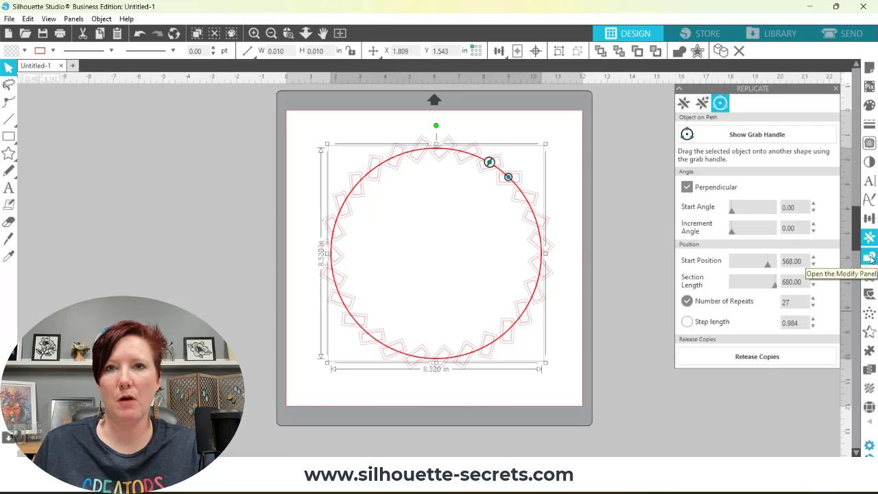
{"action": "left_click", "coordinate": [871, 257]}
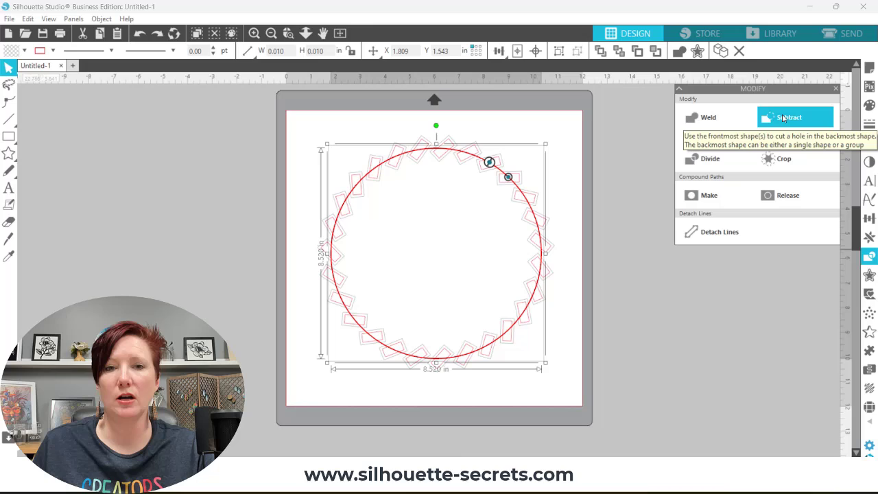
{"action": "left_click", "coordinate": [783, 118]}
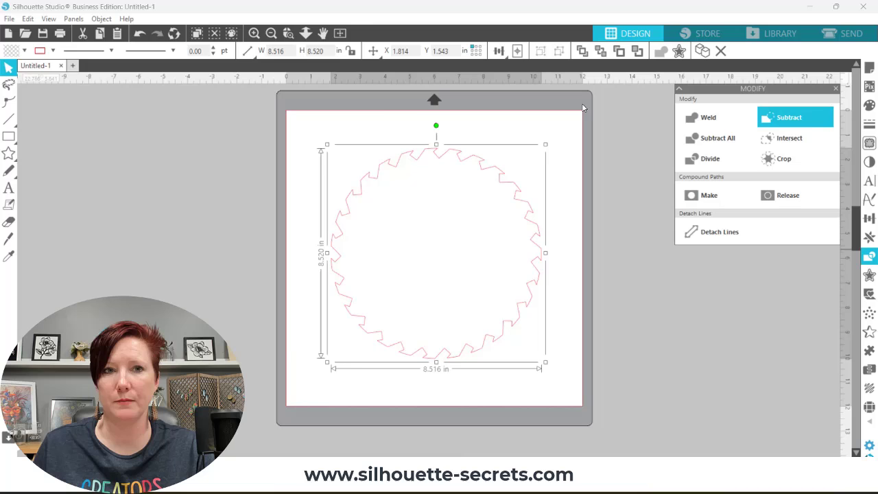
{"action": "left_click", "coordinate": [141, 35]}
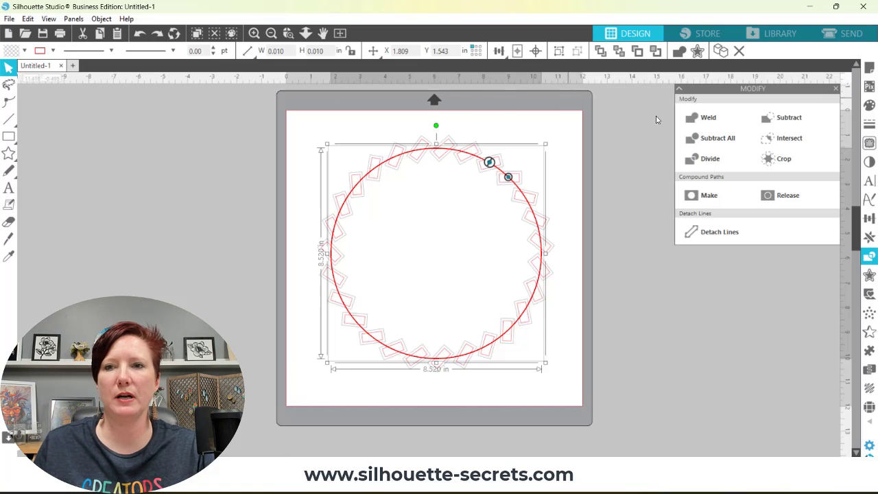
Apply Subtract All and drag three rectangle pieces out of the ring to inspect the result.
{"action": "left_click", "coordinate": [714, 140]}
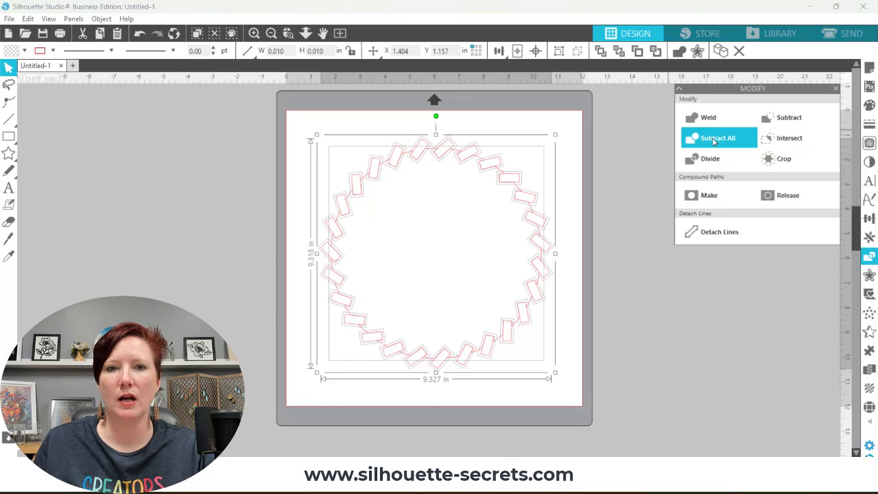
{"action": "left_click", "coordinate": [533, 141]}
{"action": "left_click_drag", "start_coordinate": [500, 165], "coordinate": [560, 150]}
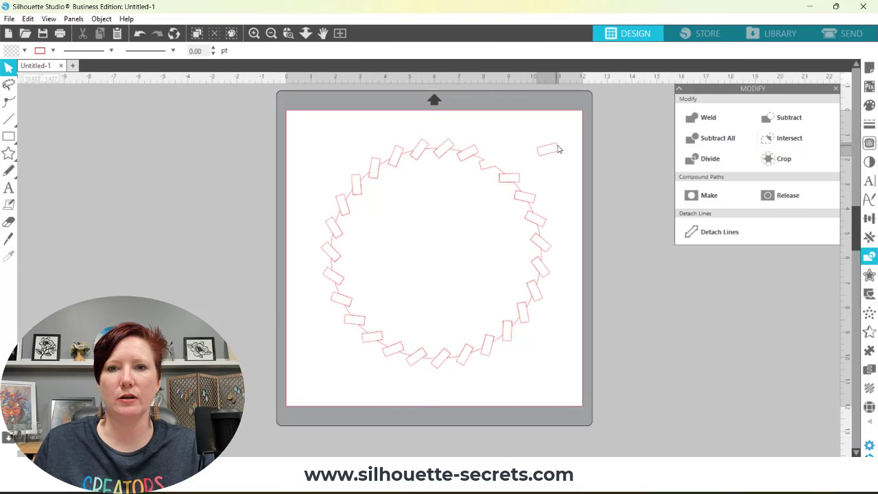
{"action": "left_click_drag", "start_coordinate": [473, 153], "coordinate": [515, 138]}
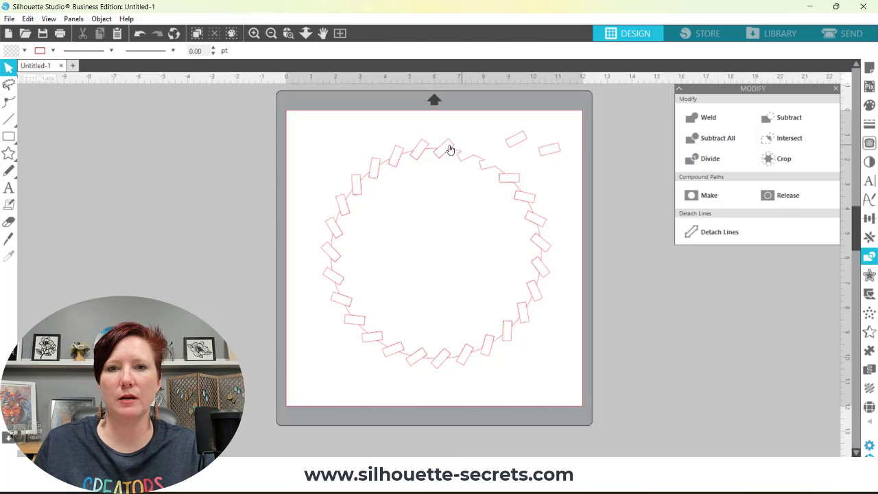
{"action": "left_click_drag", "start_coordinate": [438, 152], "coordinate": [479, 135]}
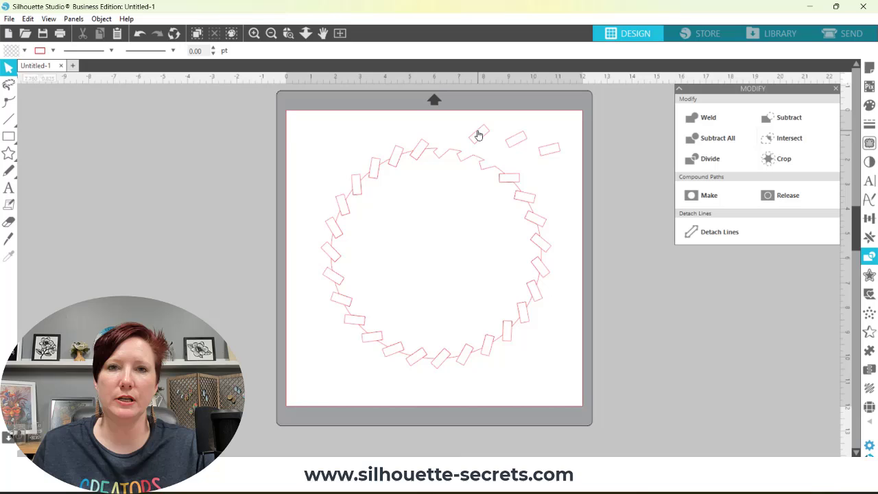
Undo back to the circle and rectangles, then Subtract to get one 8.516 x 8.520 in sawtooth shape.
{"action": "left_click", "coordinate": [140, 34]}
{"action": "left_click", "coordinate": [140, 36]}
{"action": "left_click", "coordinate": [140, 35]}
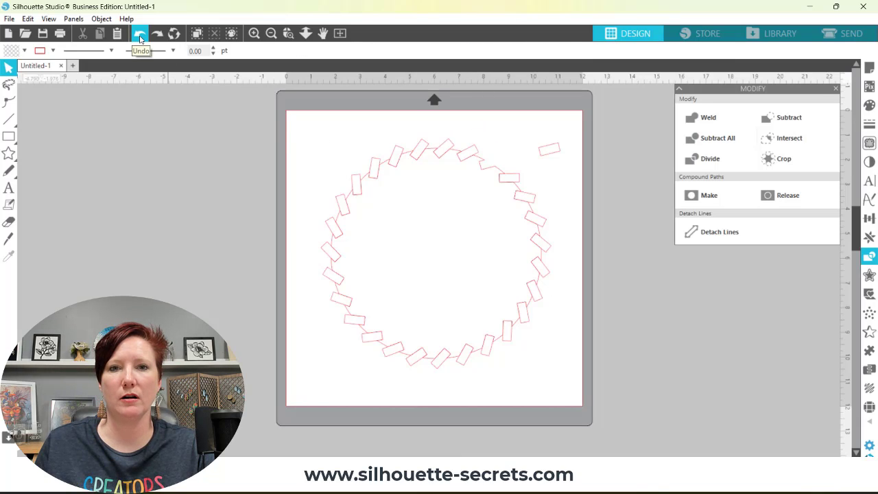
{"action": "left_click", "coordinate": [140, 36]}
{"action": "left_click", "coordinate": [140, 35]}
{"action": "left_click", "coordinate": [140, 36]}
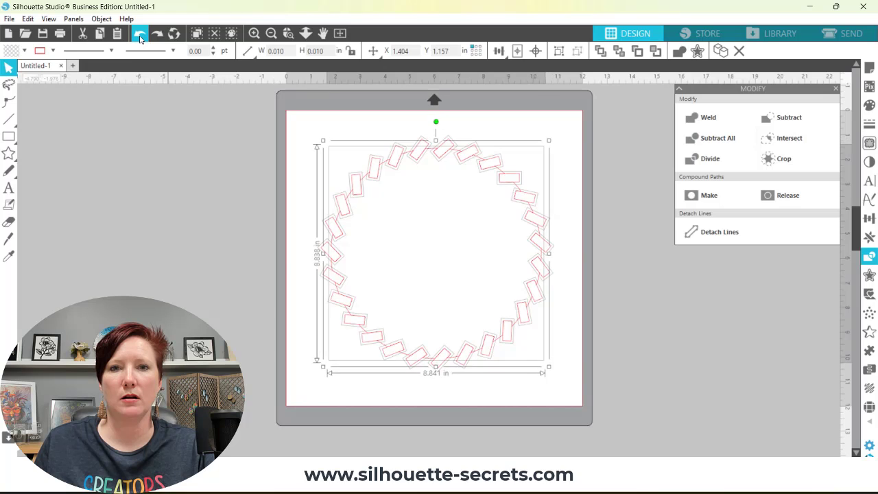
{"action": "left_click", "coordinate": [140, 36]}
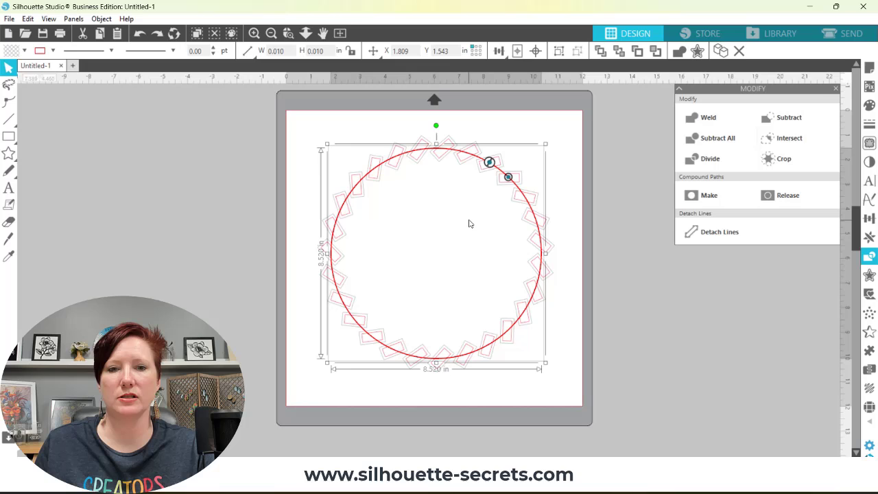
{"action": "left_click", "coordinate": [790, 121]}
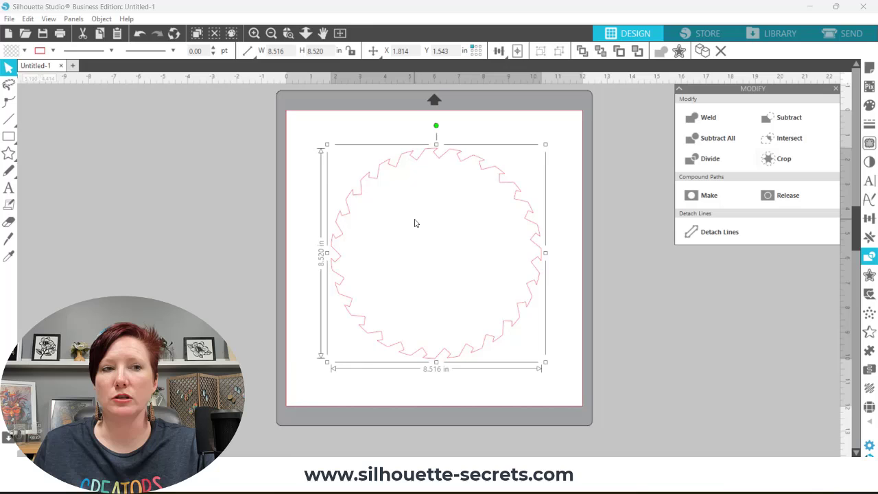
Draw a small 1.297 in circle and Align Center it with the gear, then deselect.
{"action": "mouse_move", "coordinate": [9, 137]}
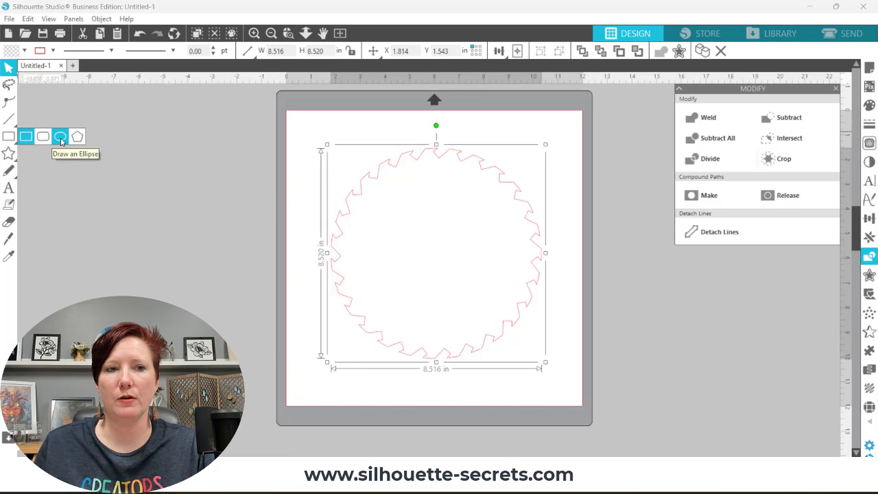
{"action": "left_click", "coordinate": [61, 137]}
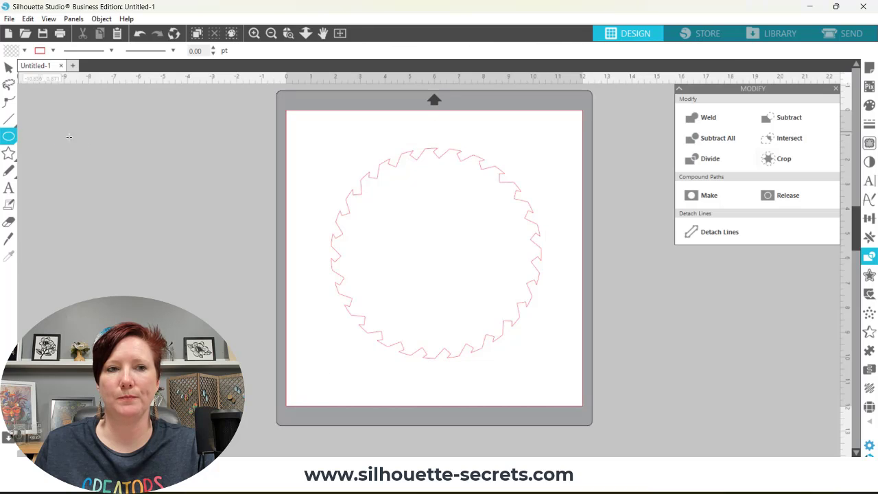
{"action": "left_click_drag", "start_coordinate": [421, 235], "coordinate": [458, 269]}
{"action": "left_click_drag", "start_coordinate": [308, 165], "coordinate": [539, 333]}
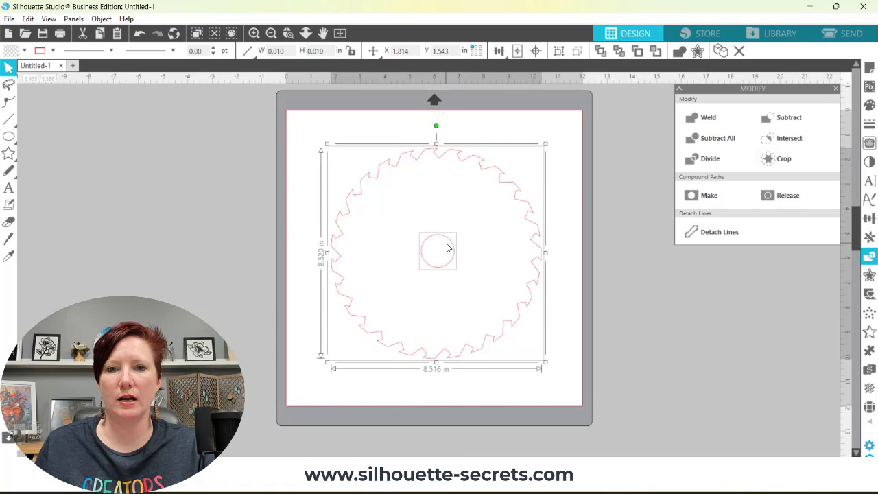
{"action": "left_click", "coordinate": [534, 52]}
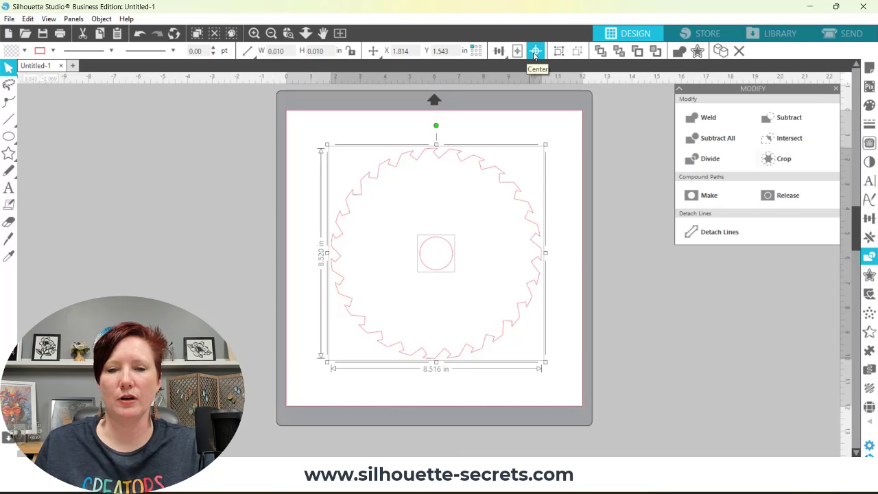
{"action": "left_click", "coordinate": [471, 130]}
Fill the gear gray and the small centre circle black.
{"action": "left_click", "coordinate": [460, 160]}
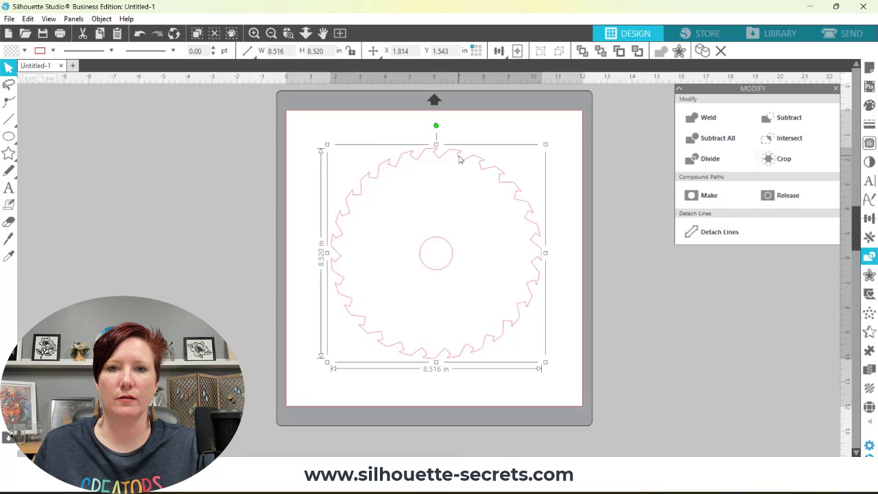
{"action": "left_click", "coordinate": [24, 50]}
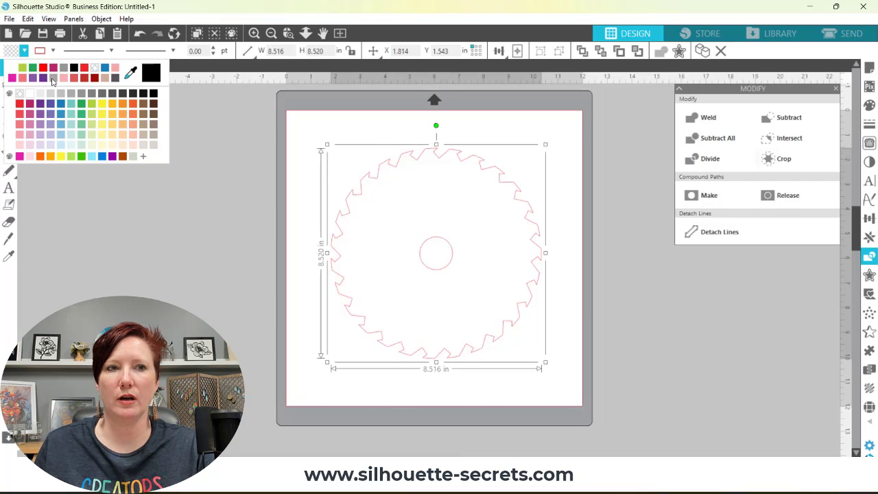
{"action": "left_click", "coordinate": [52, 79]}
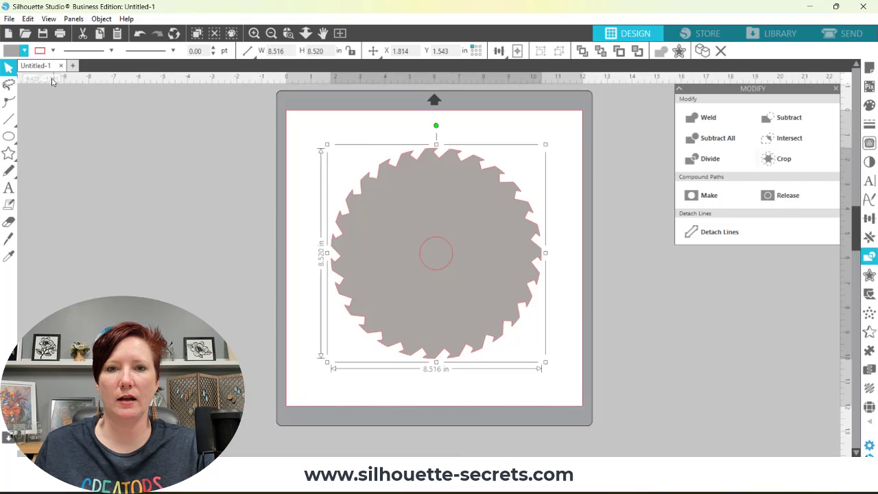
{"action": "left_click", "coordinate": [427, 268]}
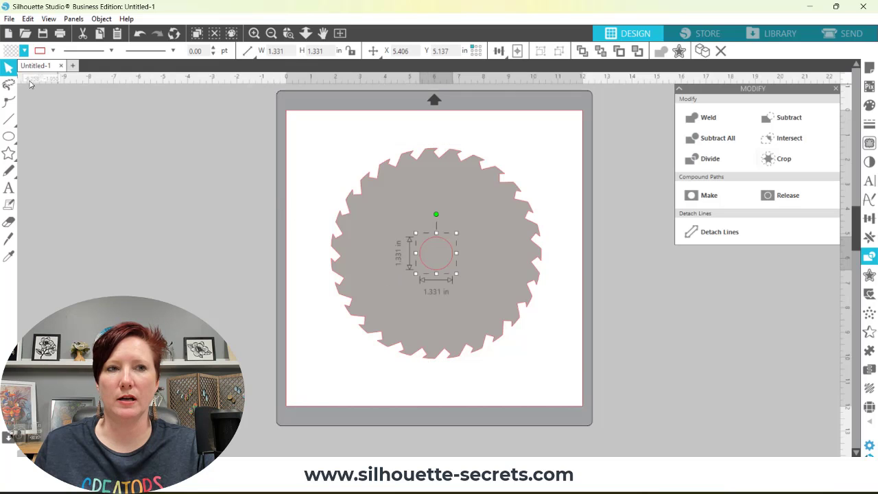
{"action": "left_click", "coordinate": [24, 50]}
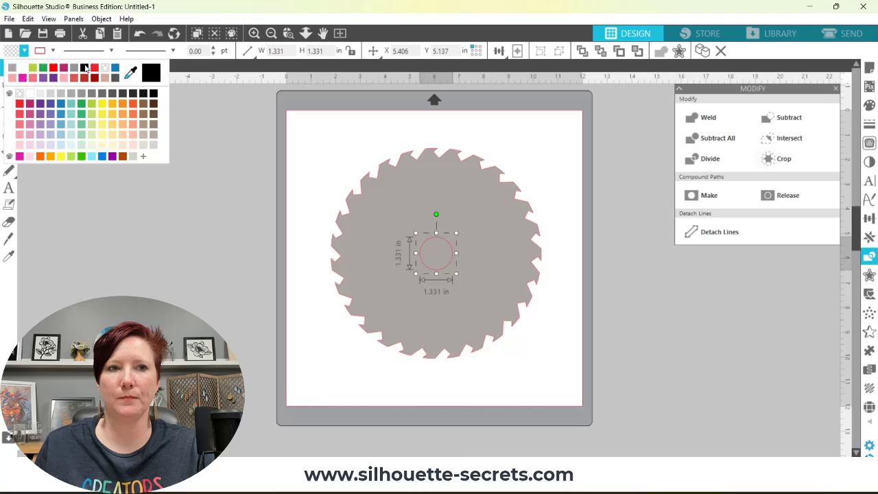
{"action": "left_click", "coordinate": [86, 67]}
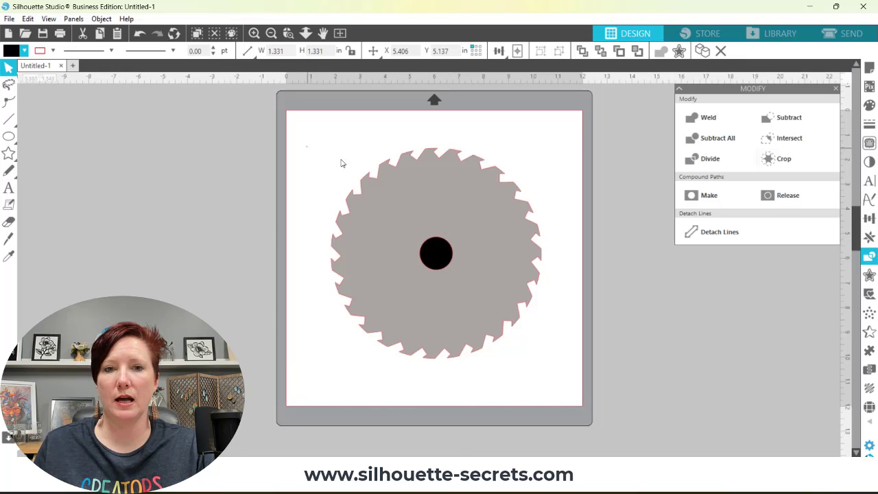
Make the gear and centre circle a compound path so the circle becomes a hole.
{"action": "left_click_drag", "start_coordinate": [339, 163], "coordinate": [462, 265]}
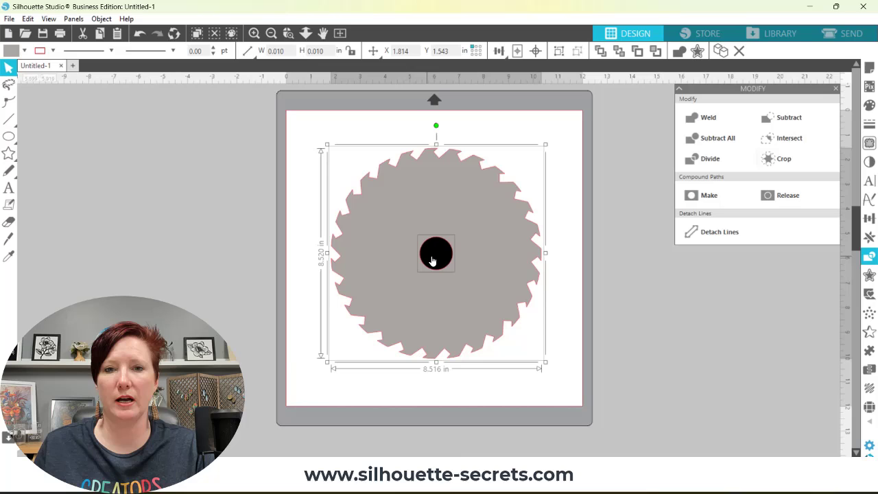
{"action": "right_click", "coordinate": [433, 259]}
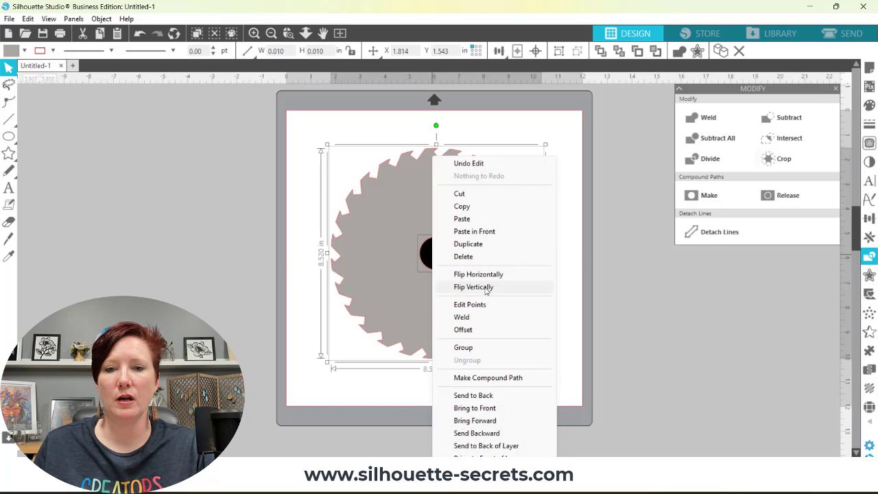
{"action": "left_click", "coordinate": [535, 378]}
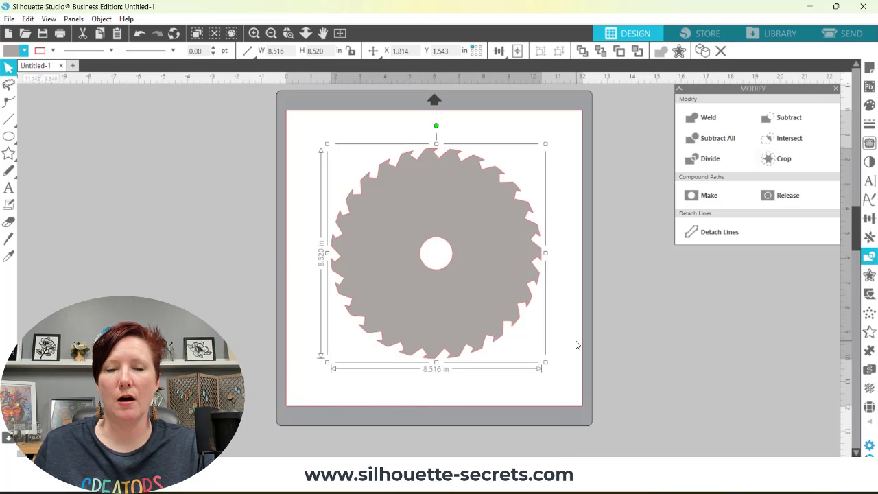